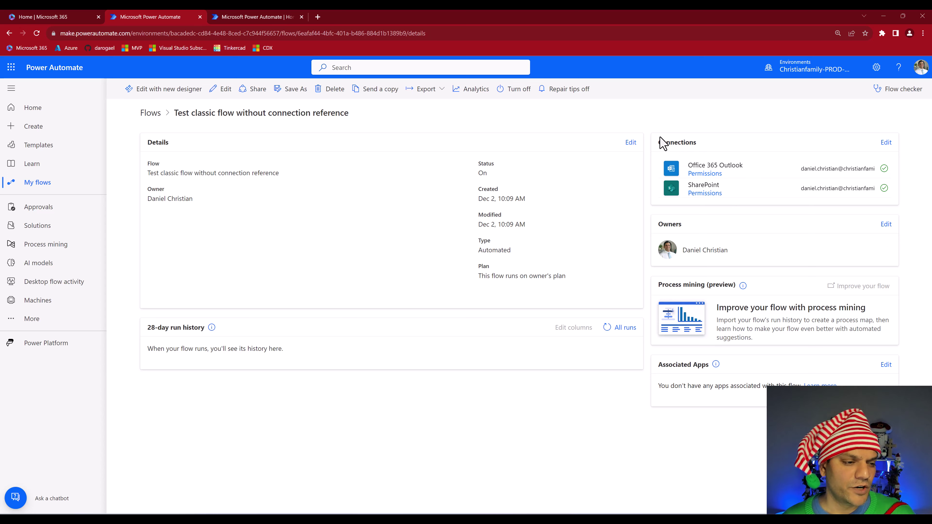
Open the environment's connections list, view the connectors offered for a new connection, and return to the list.
left_click(36, 320)
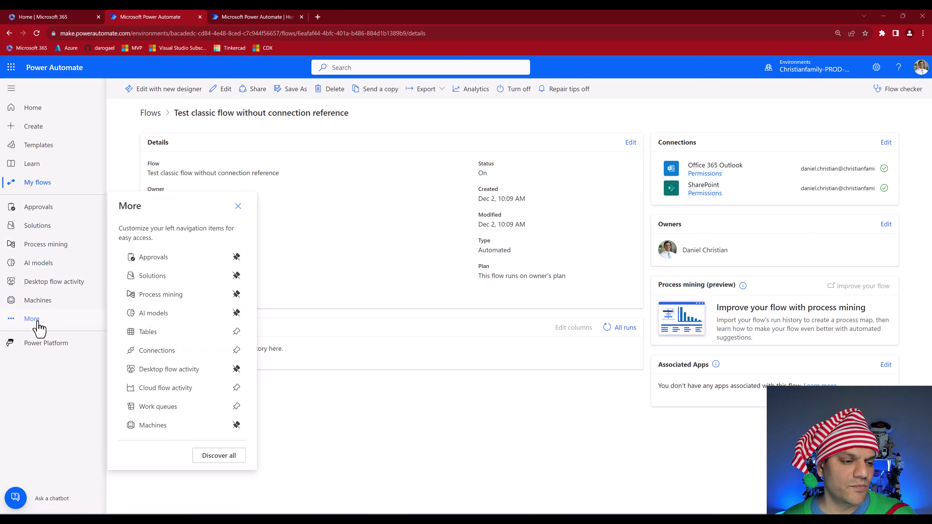
left_click(161, 351)
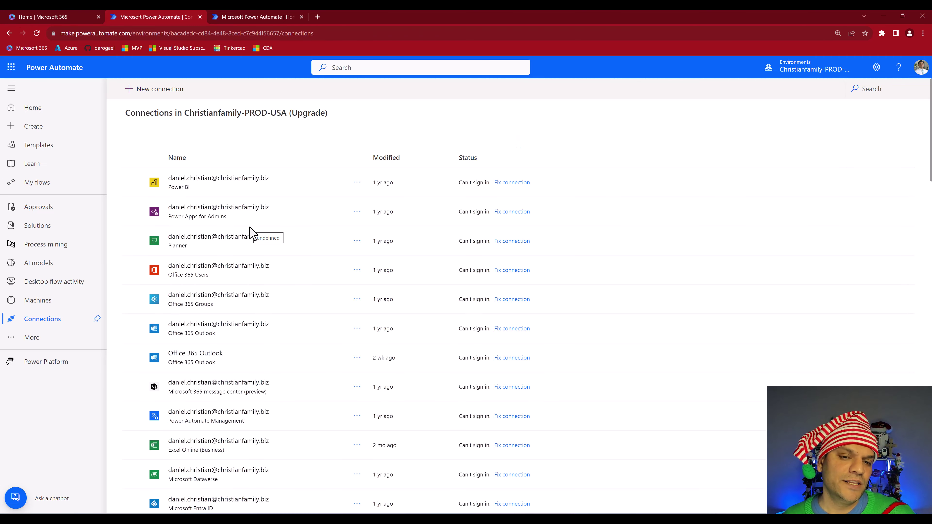
left_click(172, 92)
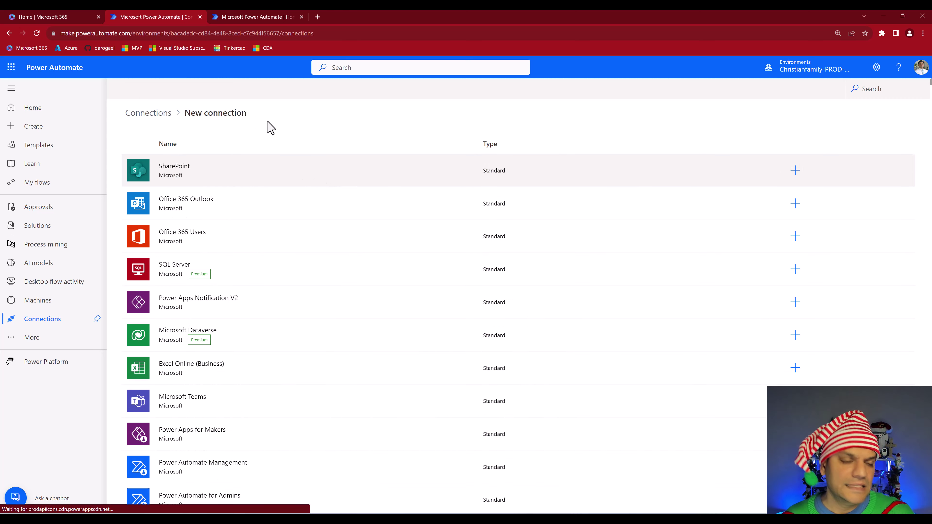
left_click(161, 114)
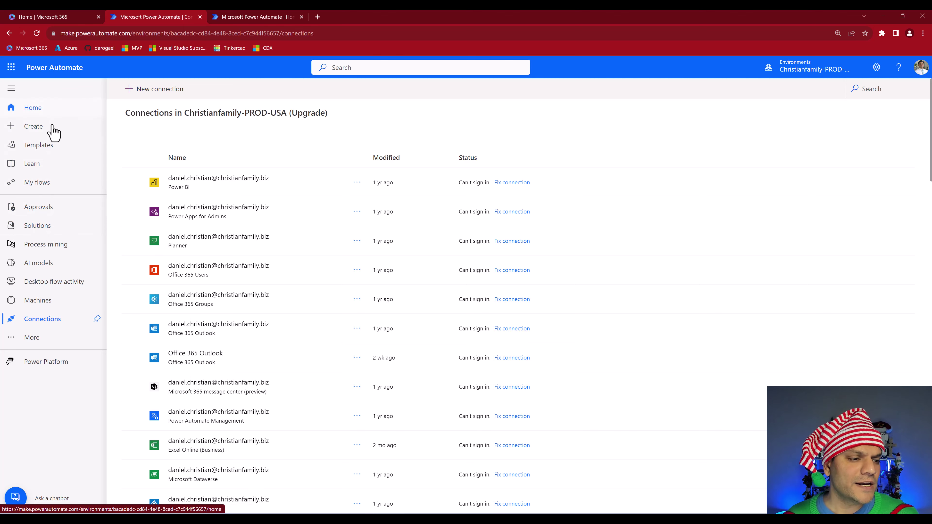
Open the flow "Test classic flow without connection reference" for editing and view the connections available to its Send an email (V2) action.
left_click(37, 182)
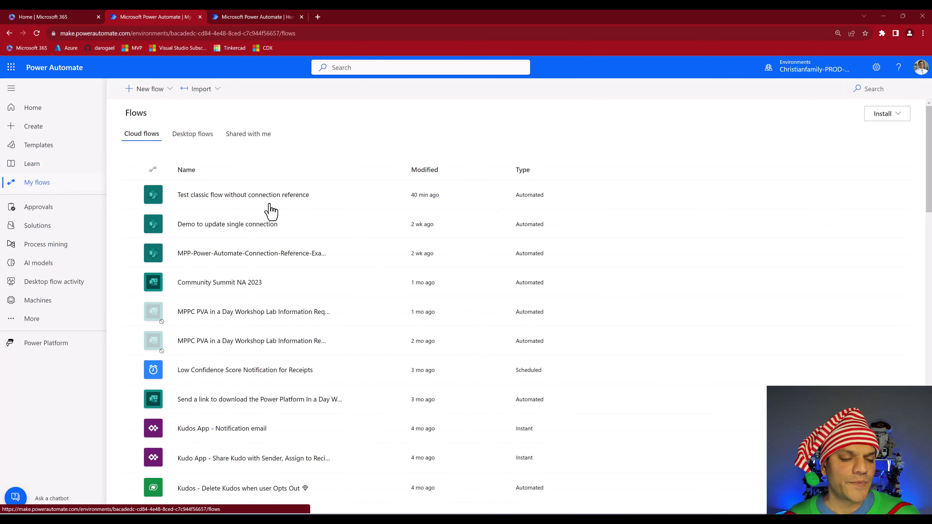
left_click(248, 200)
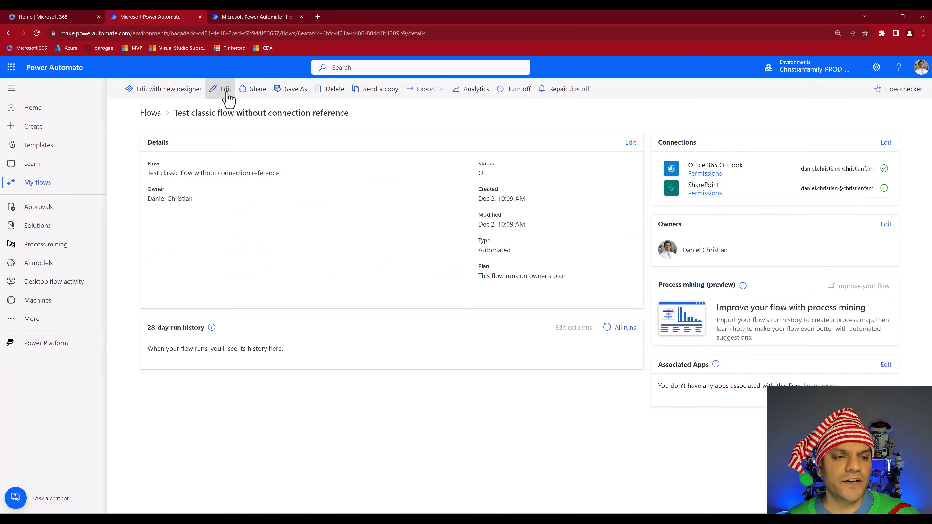
left_click(225, 91)
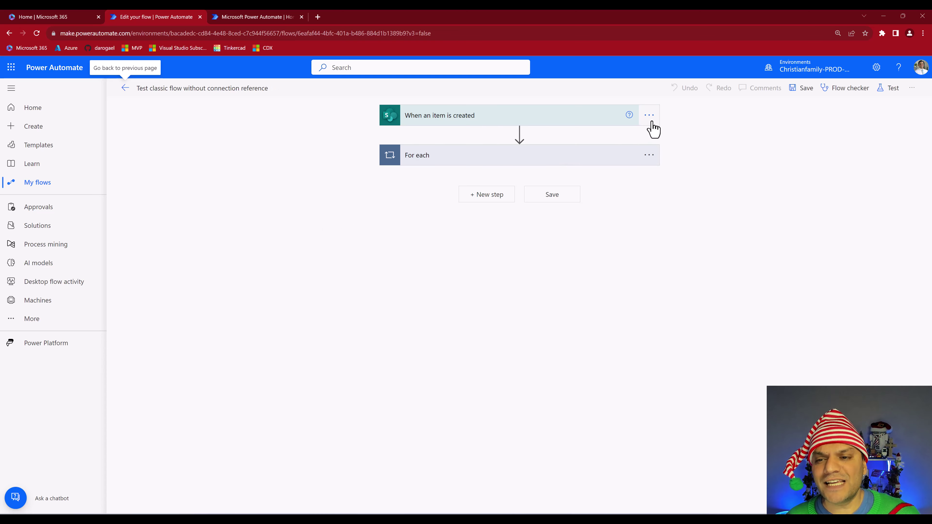
left_click(626, 160)
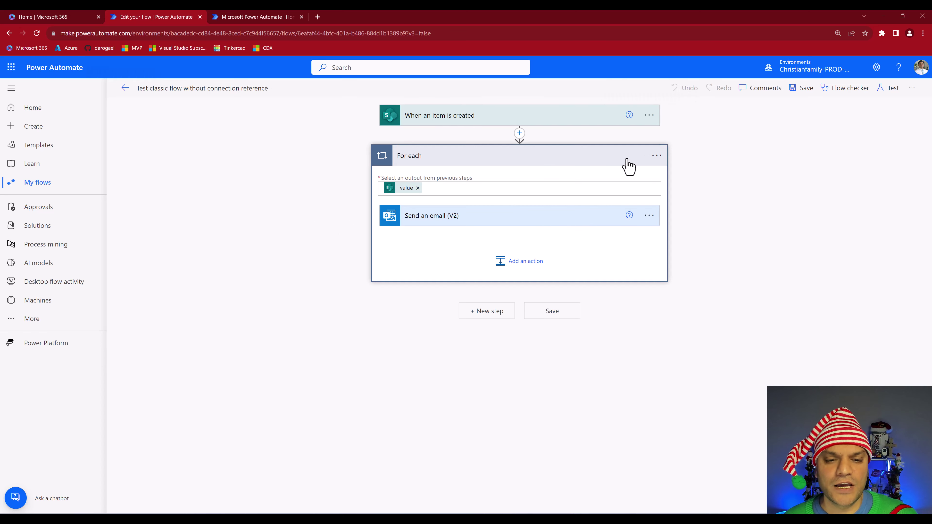
left_click(649, 216)
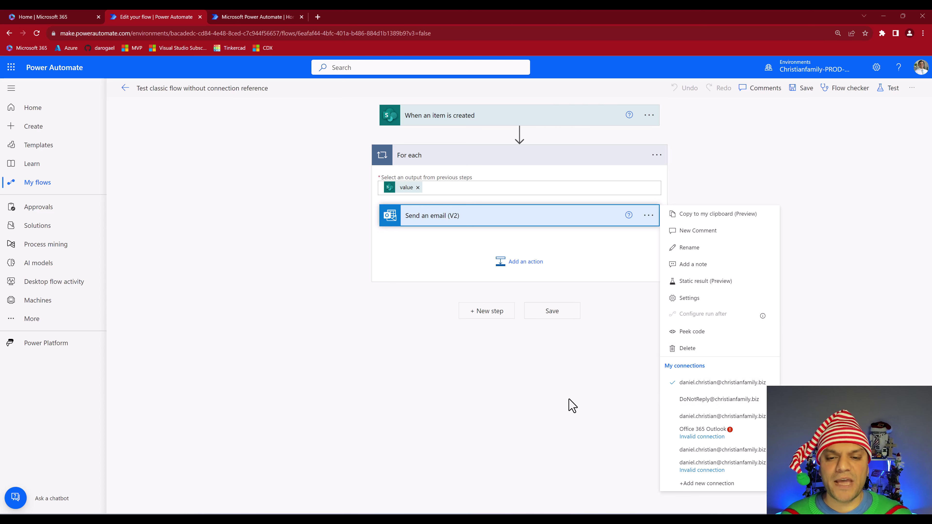
left_click(562, 384)
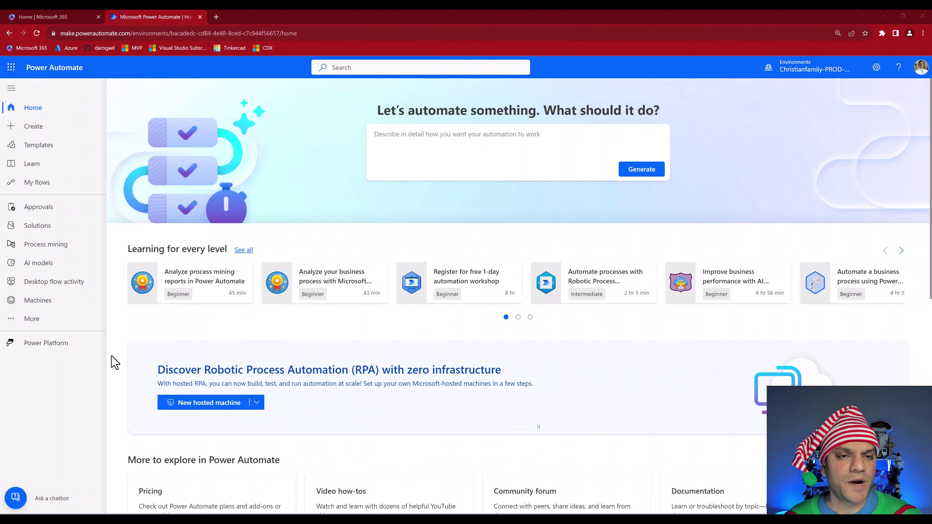
Open the MPP Connection Reference Demo solution and view its connection references.
left_click(48, 139)
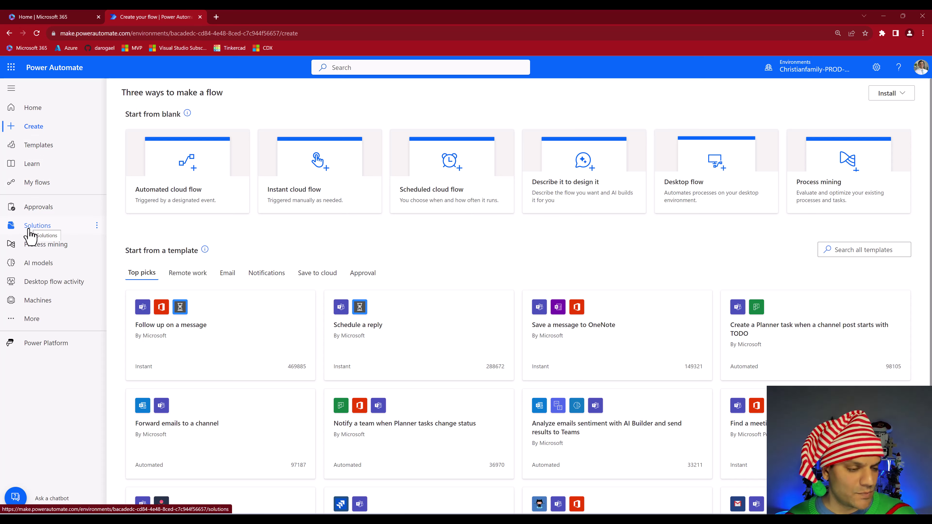
left_click(31, 319)
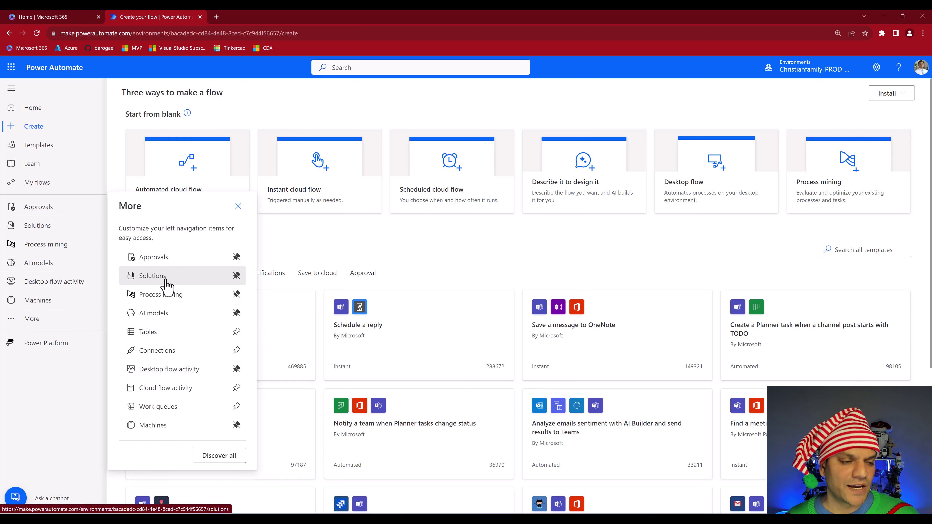
left_click(58, 232)
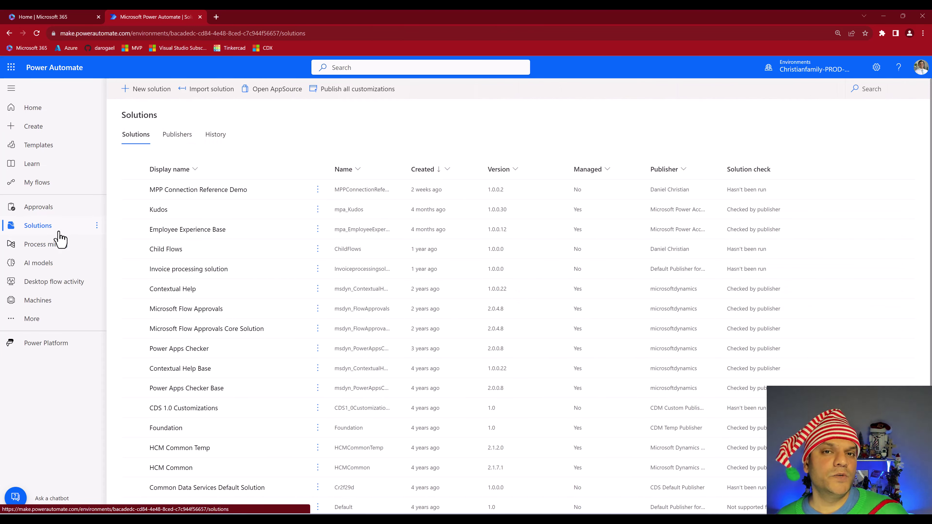
left_click(158, 195)
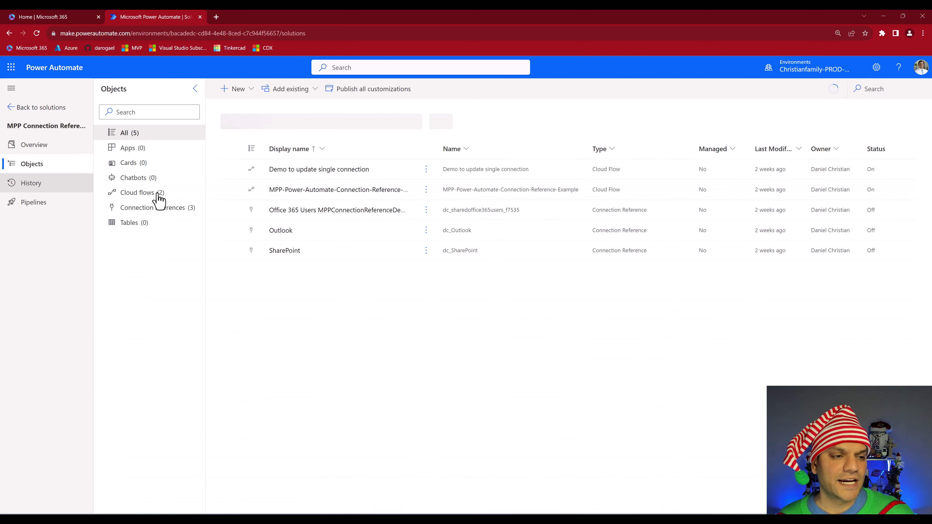
left_click(137, 194)
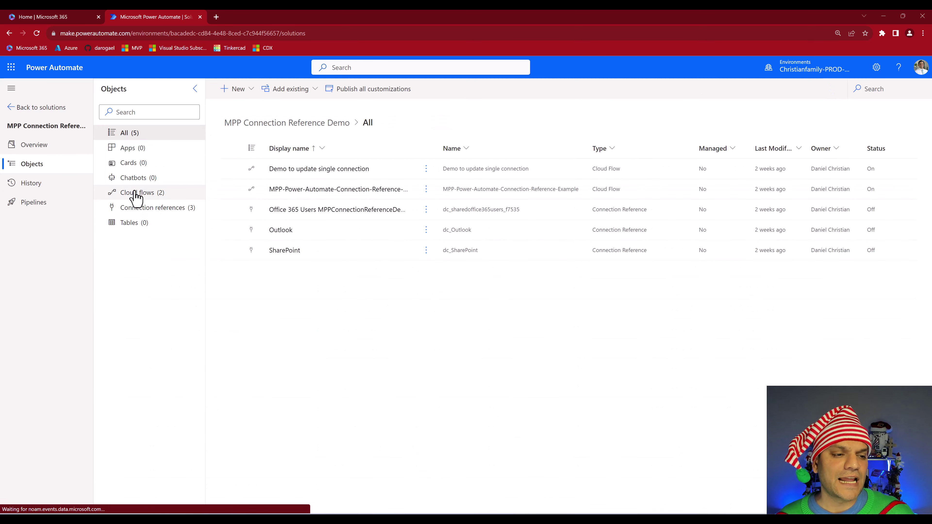
left_click(173, 208)
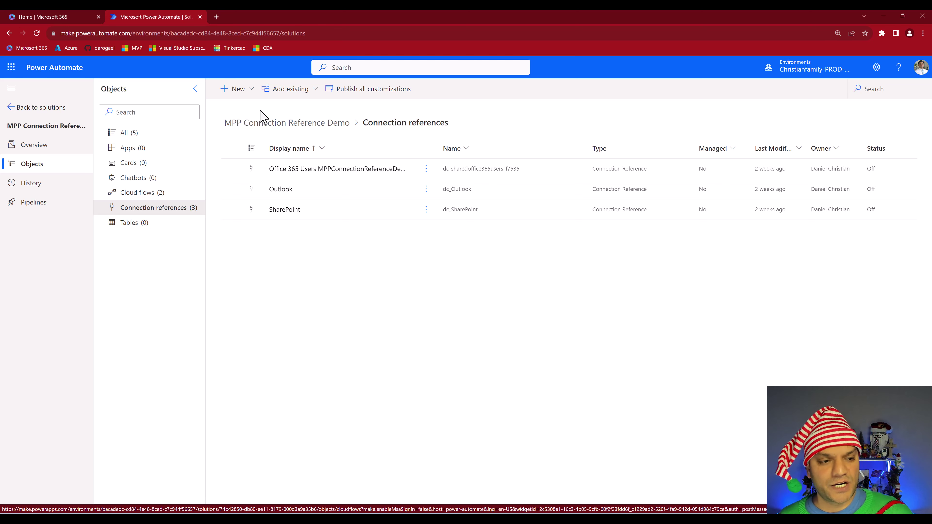
Leave the solution and search the environment's connections for "outlo".
left_click(37, 109)
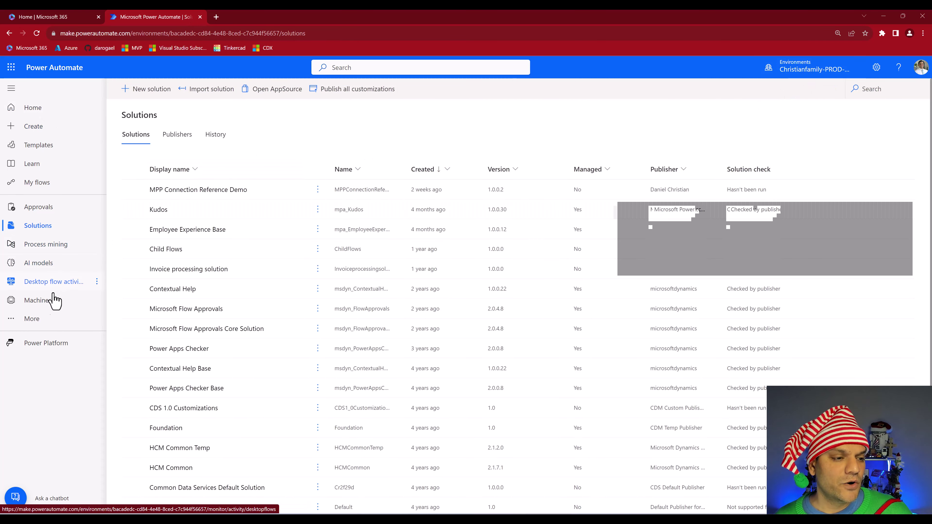
left_click(43, 319)
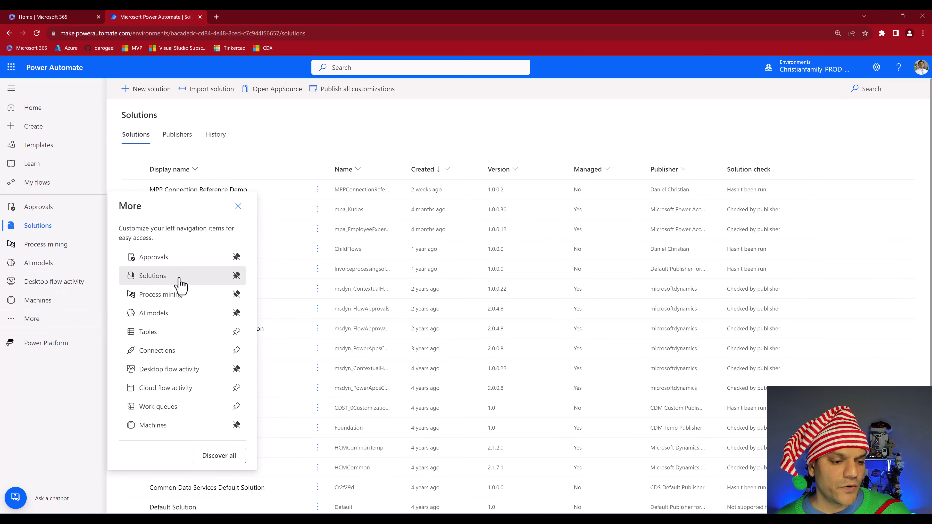
left_click(178, 351)
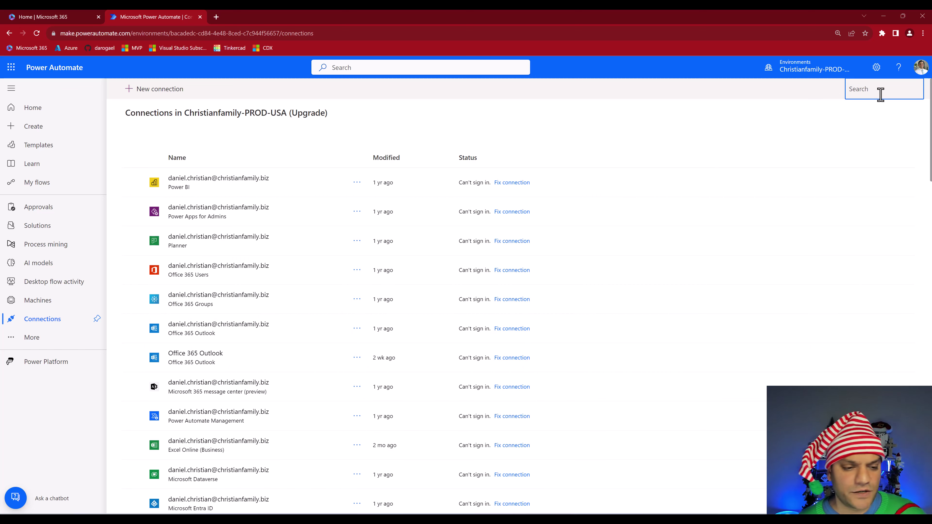
type("outlo")
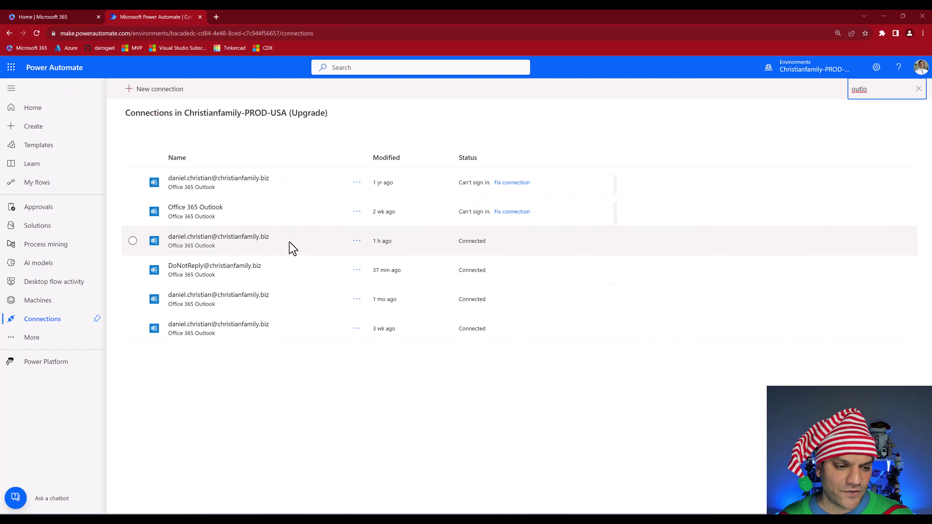
Replace the connections search term with "sharep".
key("BackSpace")
key("BackSpace")
key("BackSpace")
key("BackSpace")
key("BackSpace")
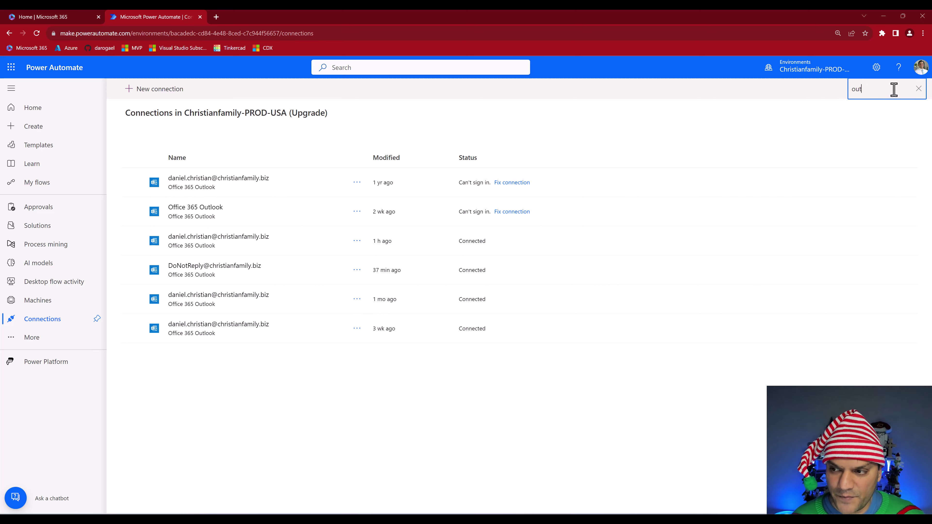
type("sharep")
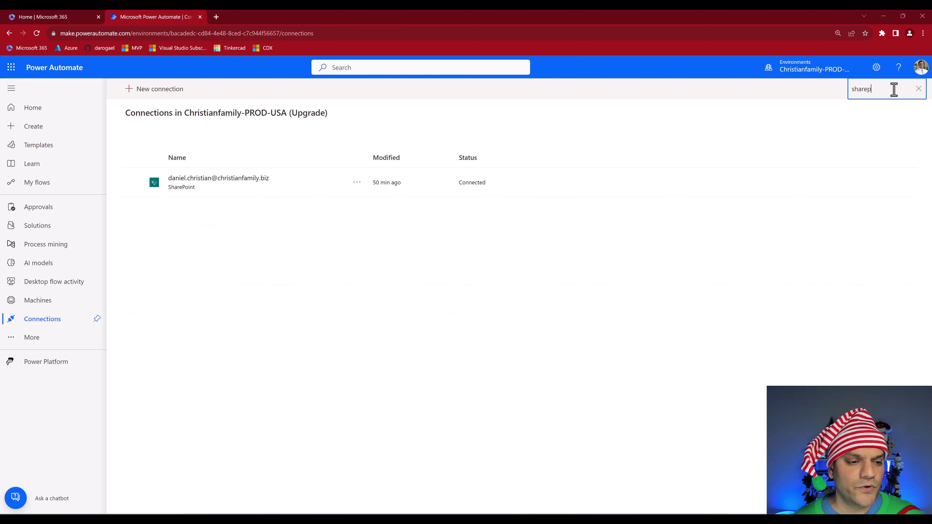
Filter the connections list by "offi" instead.
key("BackSpace")
key("BackSpace")
key("BackSpace")
key("BackSpace")
key("BackSpace")
key("BackSpace")
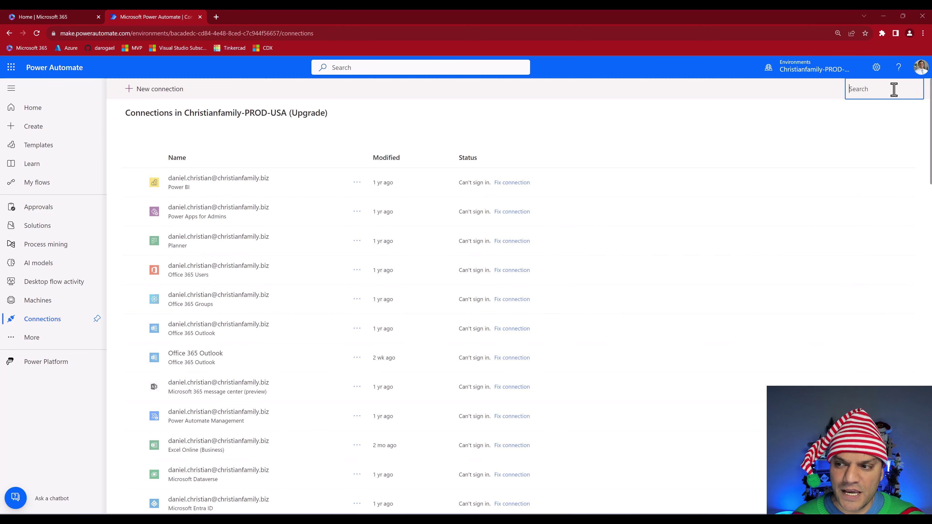
type("offi")
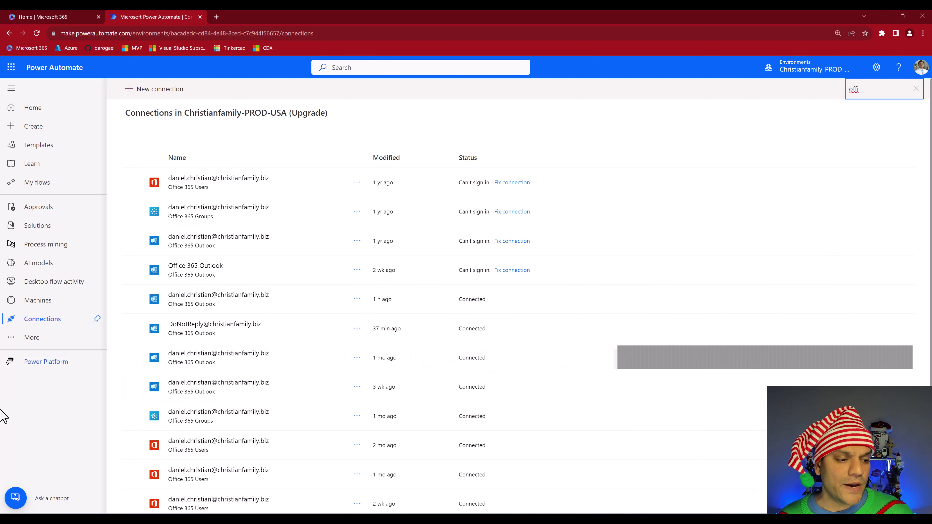
Start a new connection reference in the MPP Connection Reference Demo solution with the display name "Outlook Reference".
left_click(38, 225)
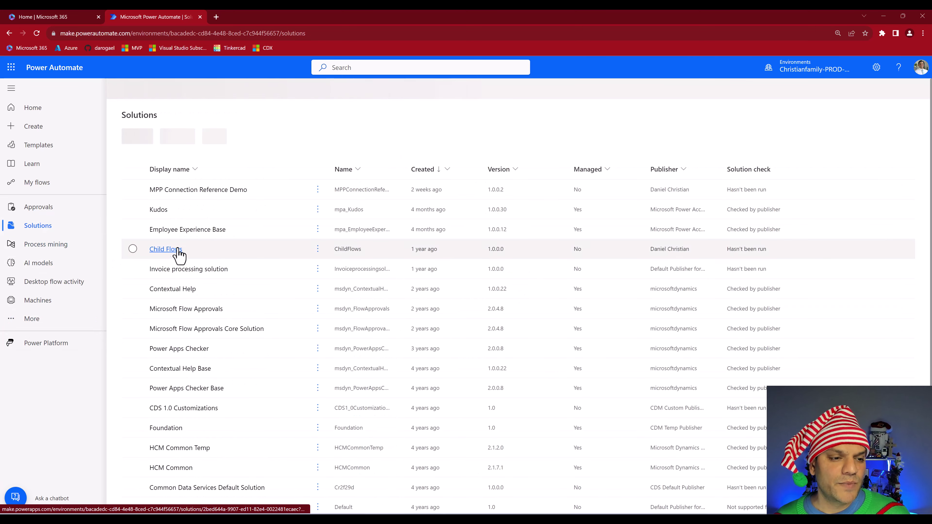
left_click(214, 190)
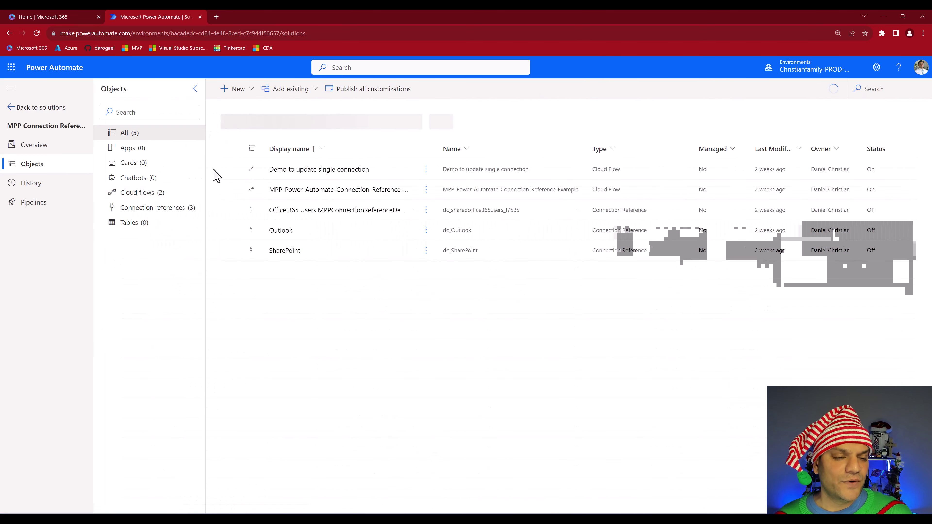
left_click(248, 96)
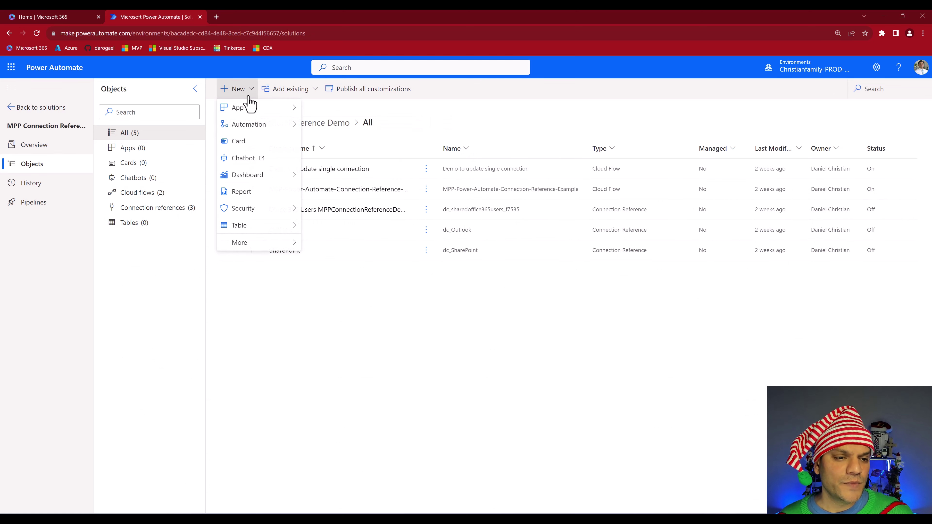
mouse_move(246, 249)
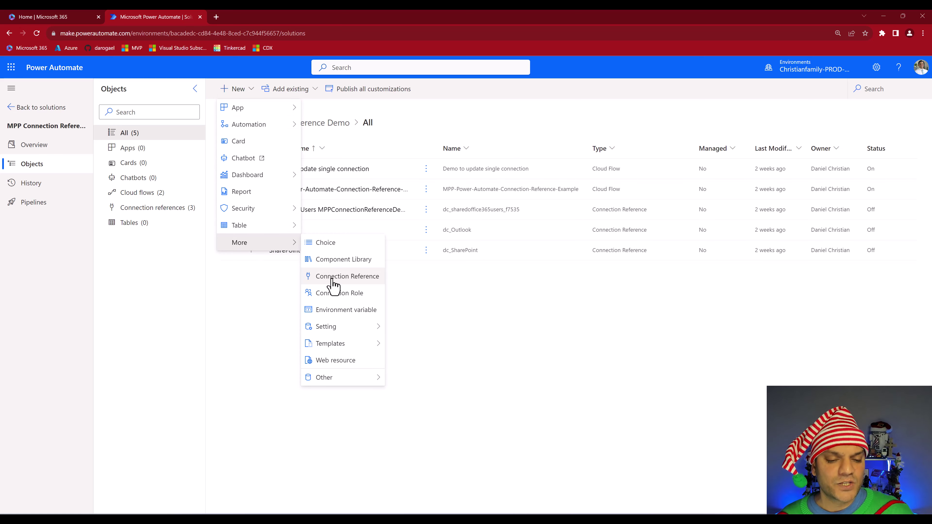
left_click(333, 278)
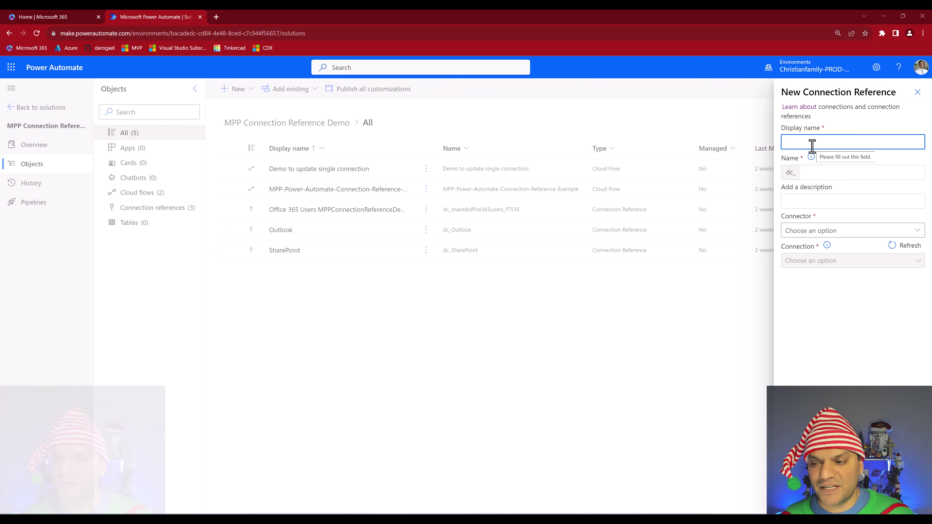
type("Outlook Reference")
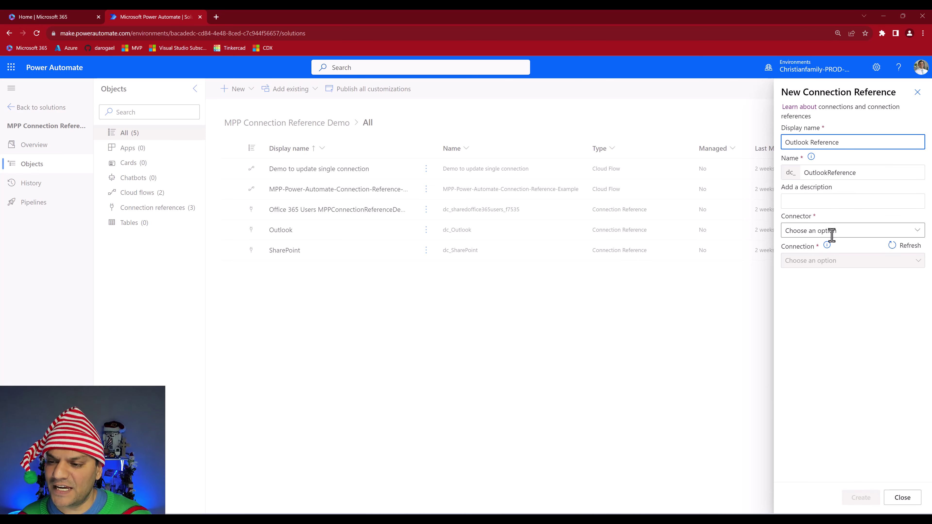
Choose Office 365 Outlook as the connector for the new connection reference.
left_click(853, 235)
left_click(916, 231)
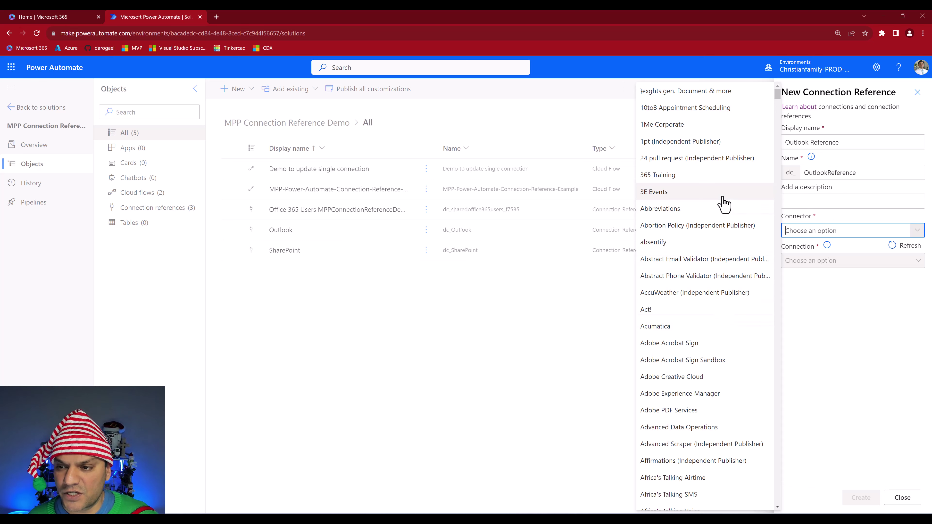
left_click(876, 230)
type("Outlook Tasks")
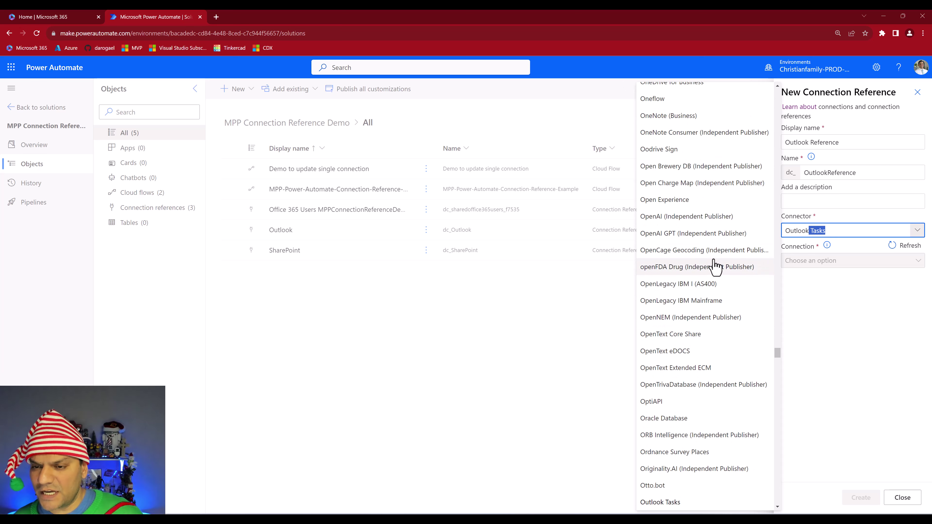
scroll(714, 265, "up", 5)
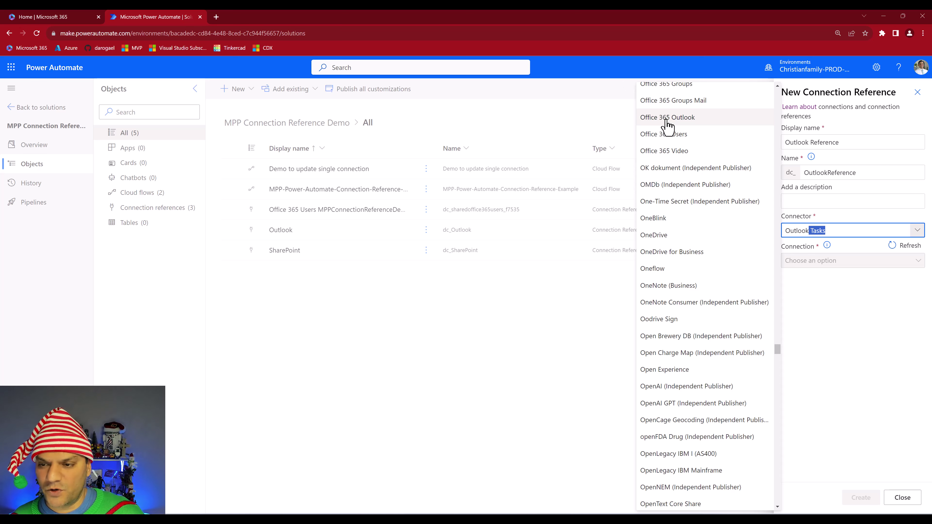
left_click(666, 118)
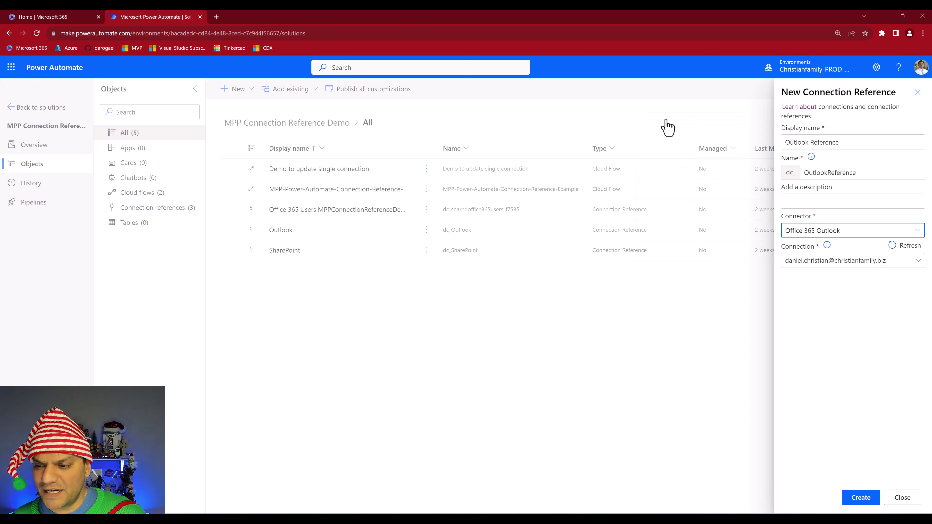
List the connections available for the new Outlook reference, and close the form without creating it.
left_click(921, 261)
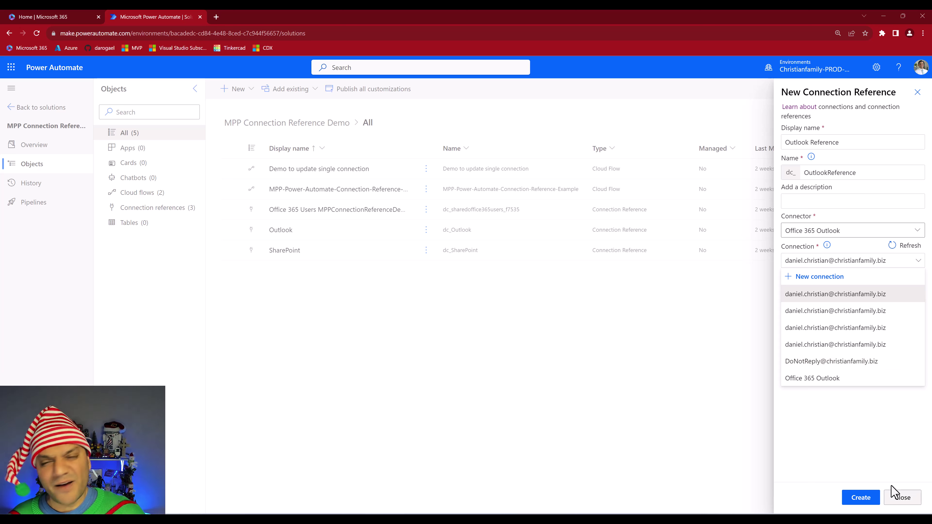
left_click(896, 501)
left_click(466, 313)
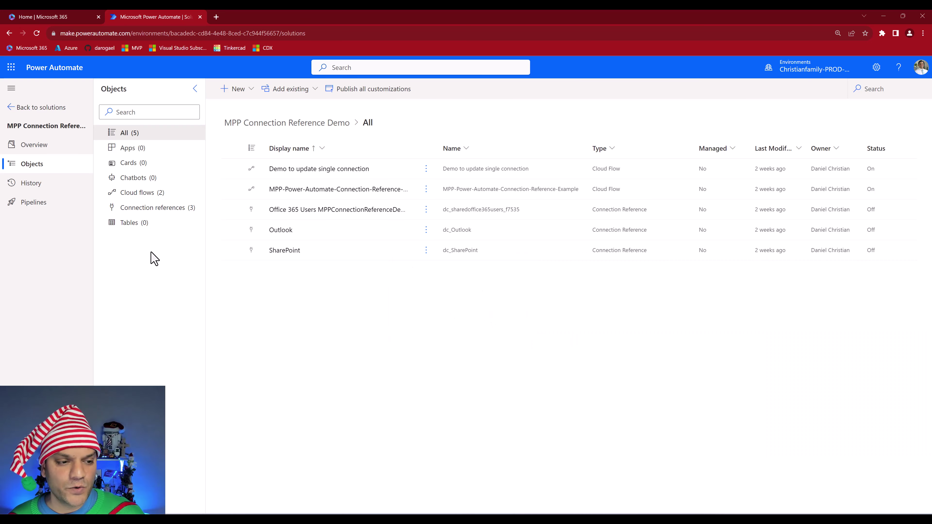
View the solution's connection references, and open the "Demo to update single connection" cloud flow for editing with its Condition expanded.
left_click(147, 210)
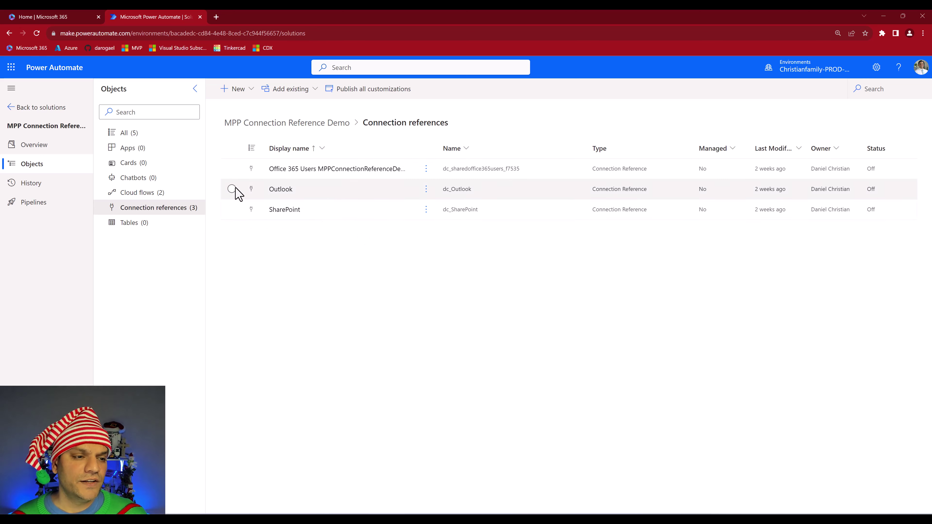
left_click(160, 198)
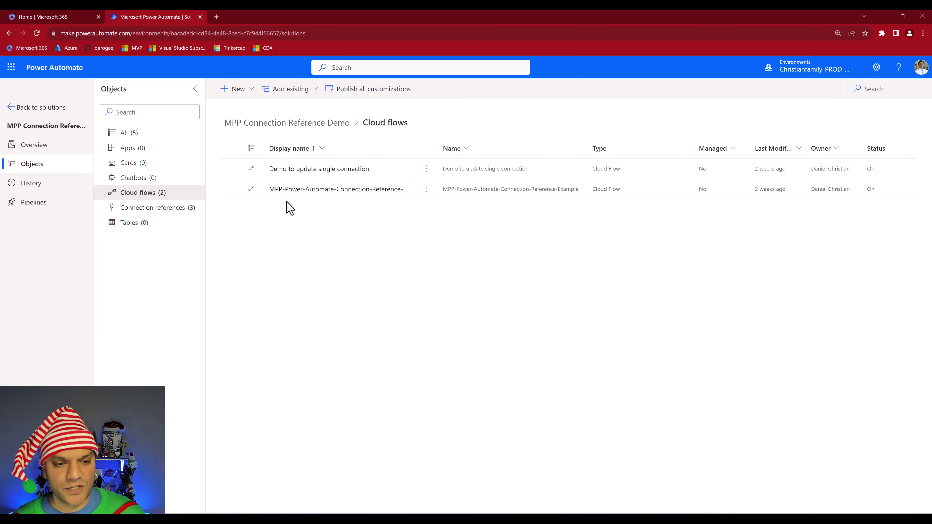
left_click(332, 169)
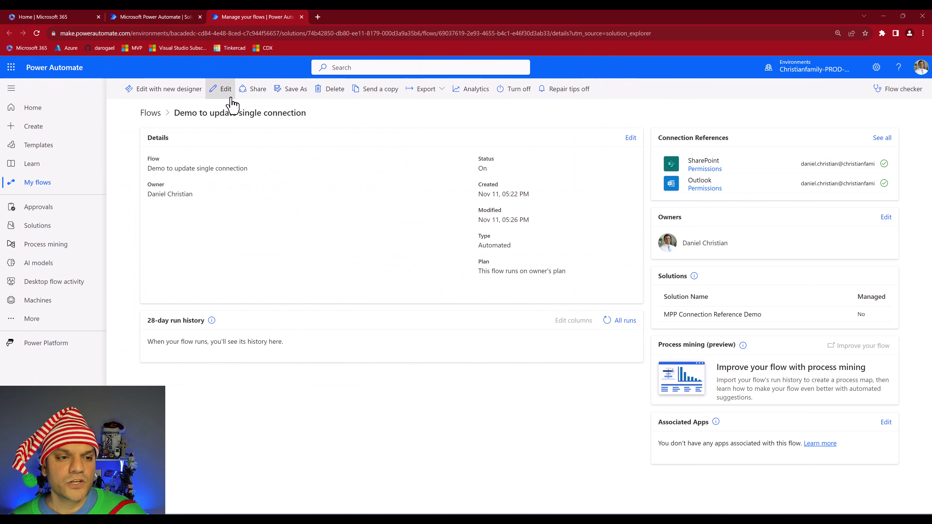
left_click(224, 89)
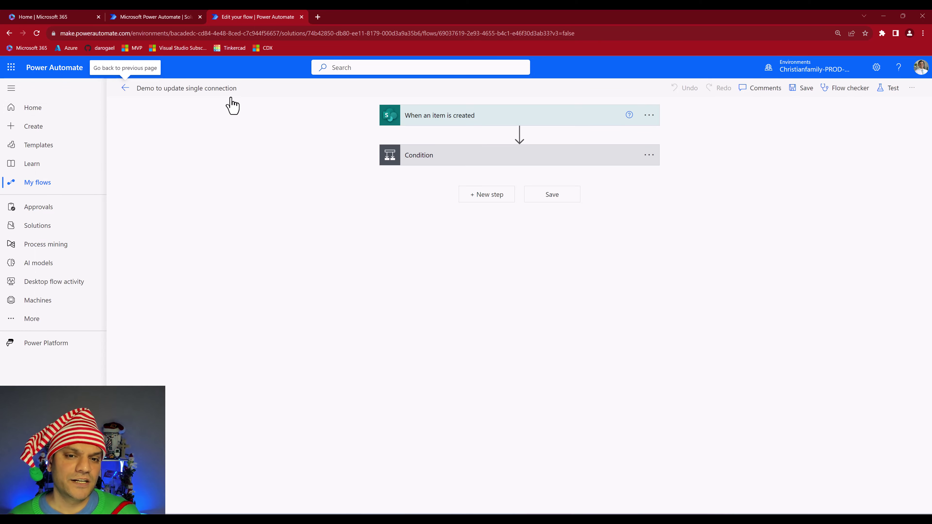
left_click(525, 162)
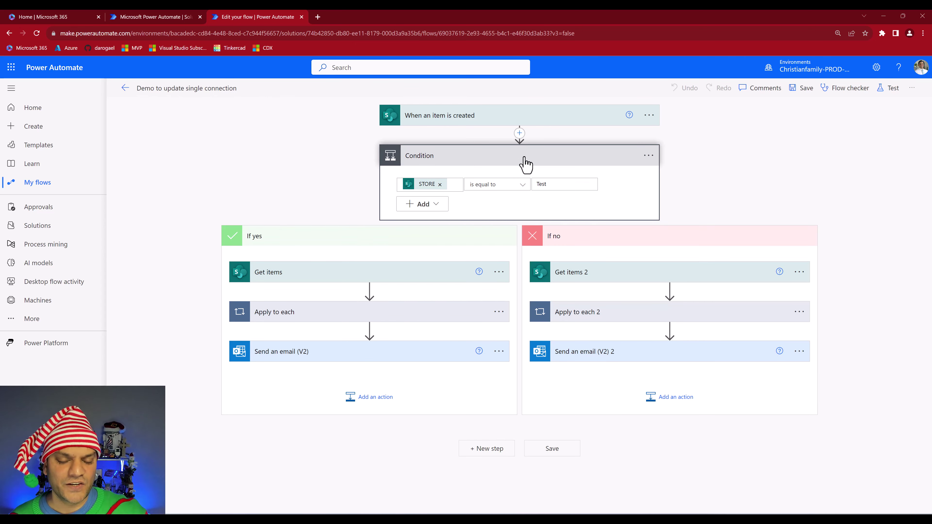
Check the connection references used by "When an item is created" and the If yes branch's "Send an email (V2)", and close the flow.
left_click(655, 121)
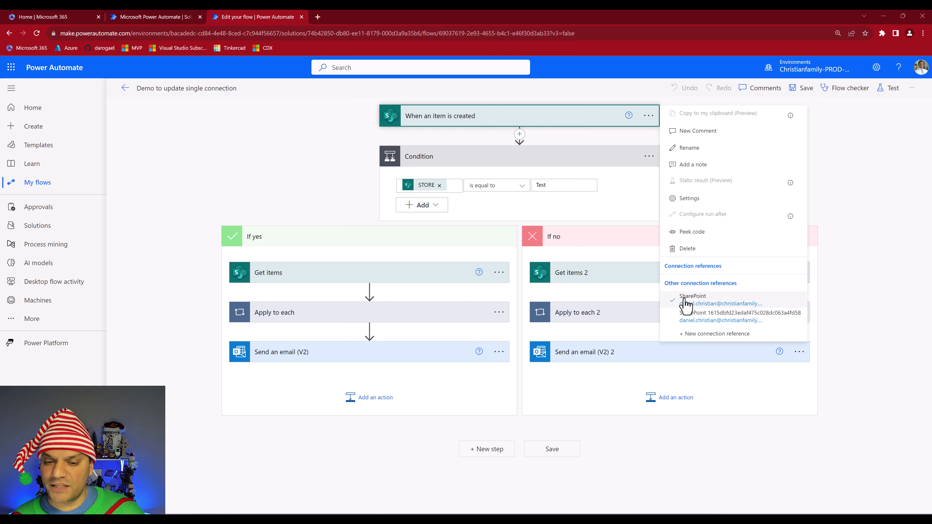
left_click(477, 358)
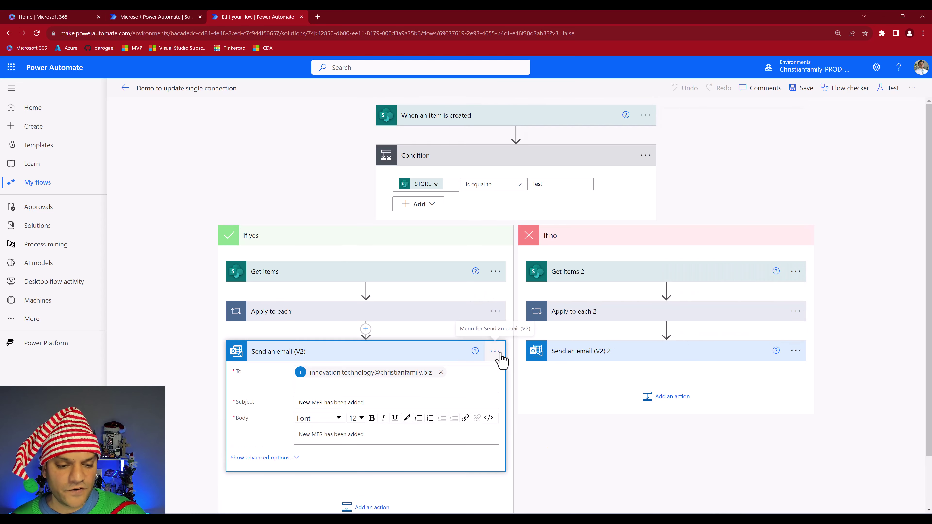
left_click(495, 351)
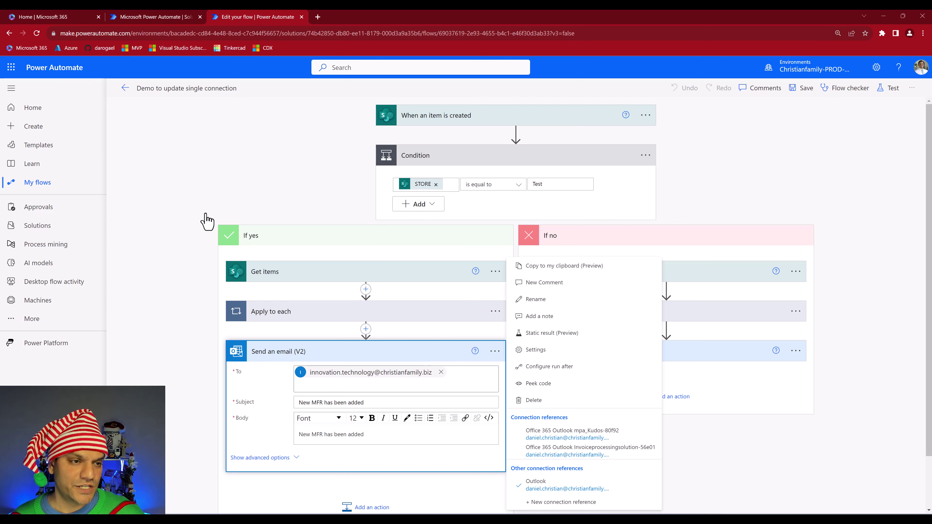
left_click(301, 17)
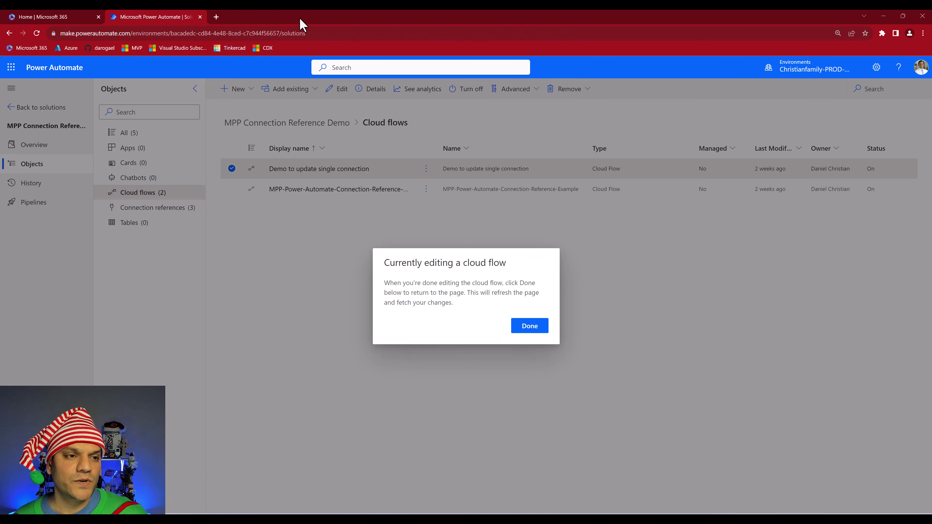
left_click(527, 328)
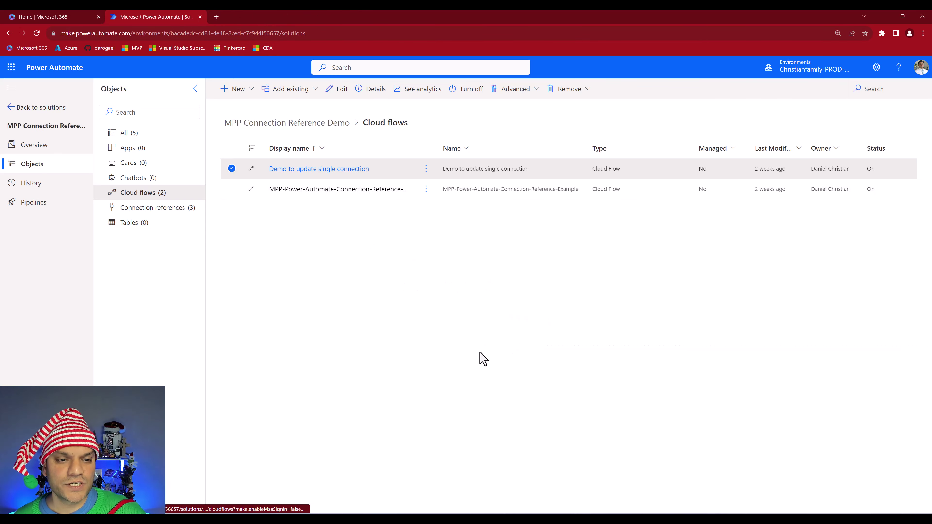
Switch the solution's Outlook connection reference to the do-not-reply mailbox connection and save the changes.
left_click(154, 207)
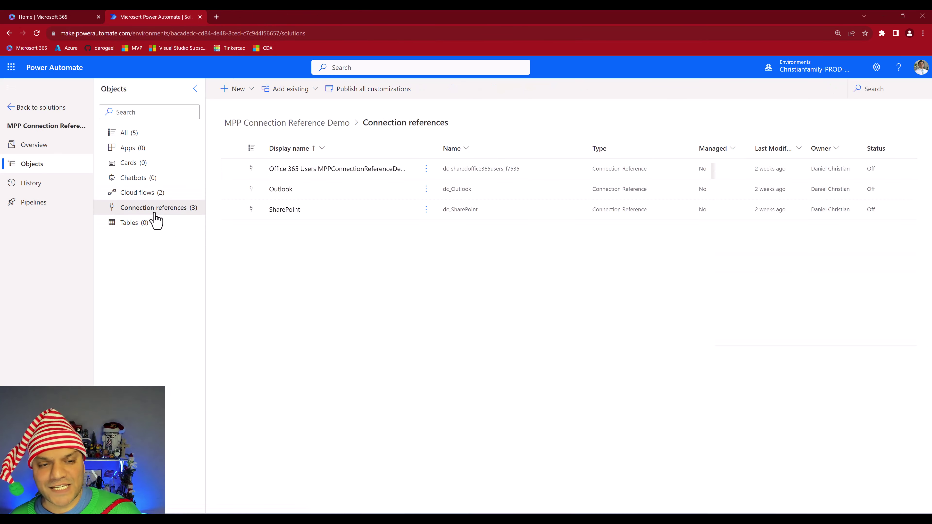
left_click(299, 193)
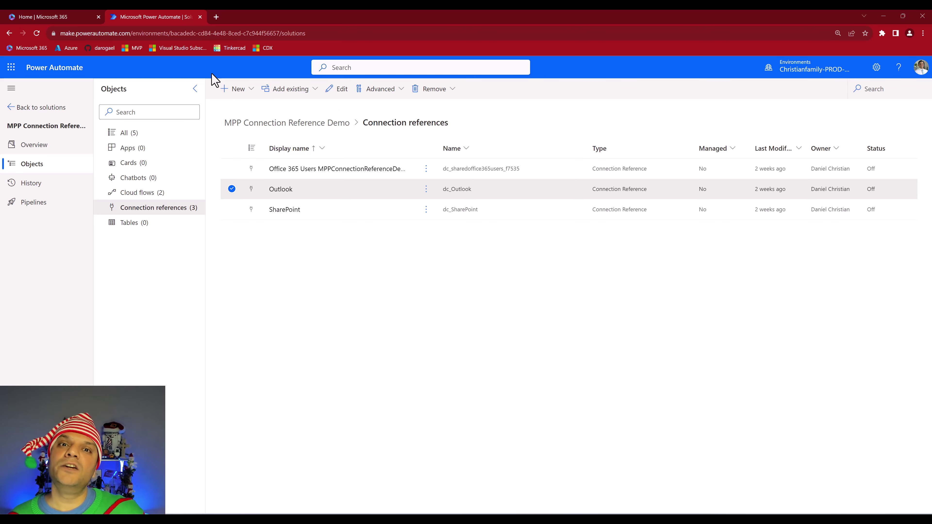
left_click(340, 89)
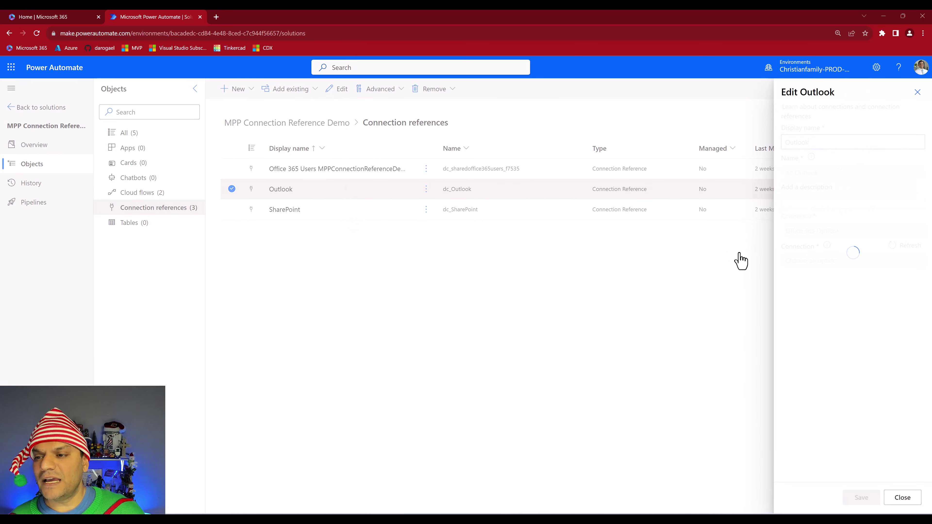
left_click(896, 260)
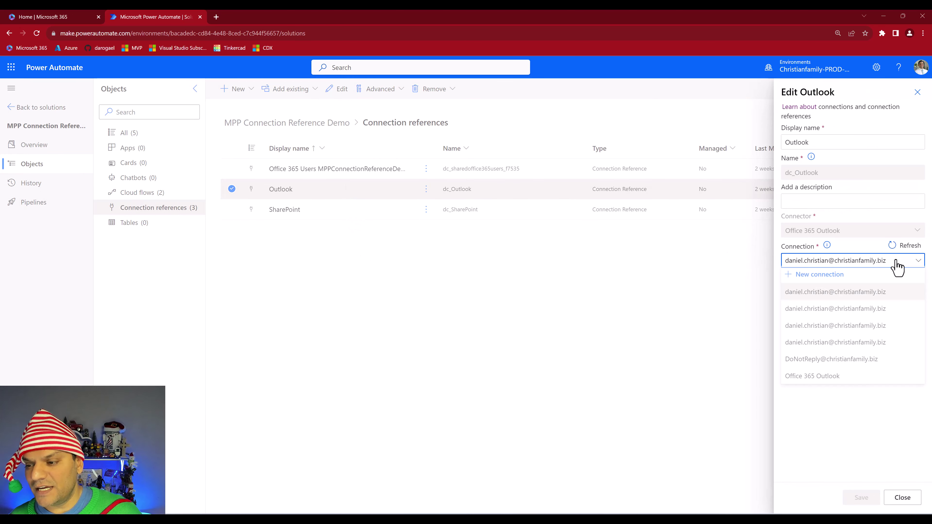
left_click(798, 367)
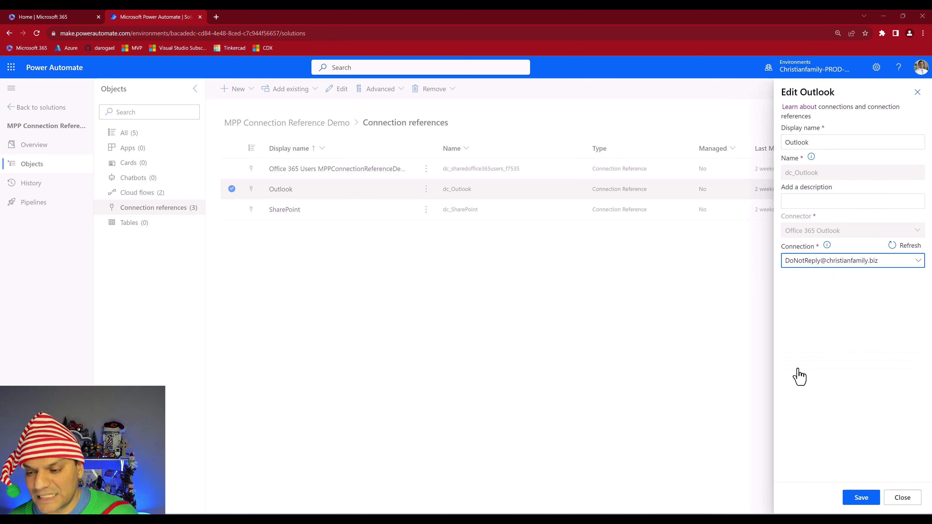
left_click(866, 499)
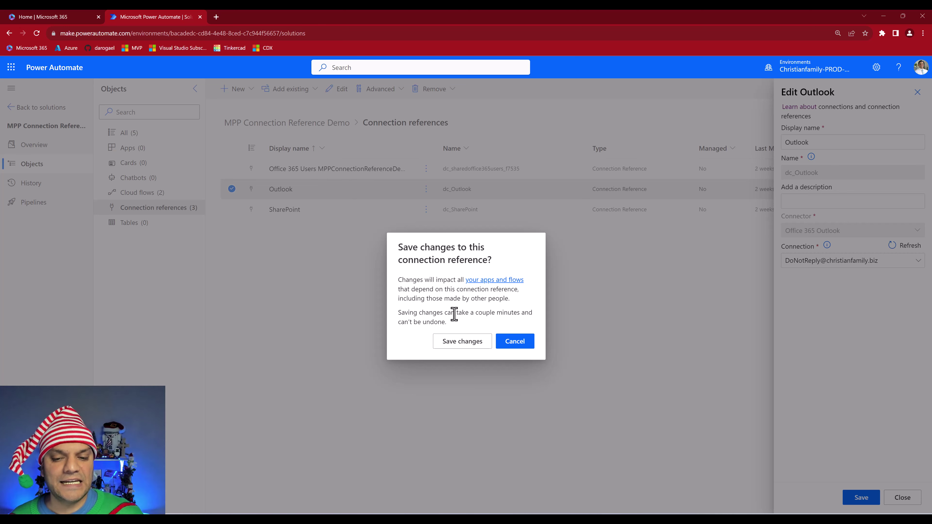
left_click(461, 346)
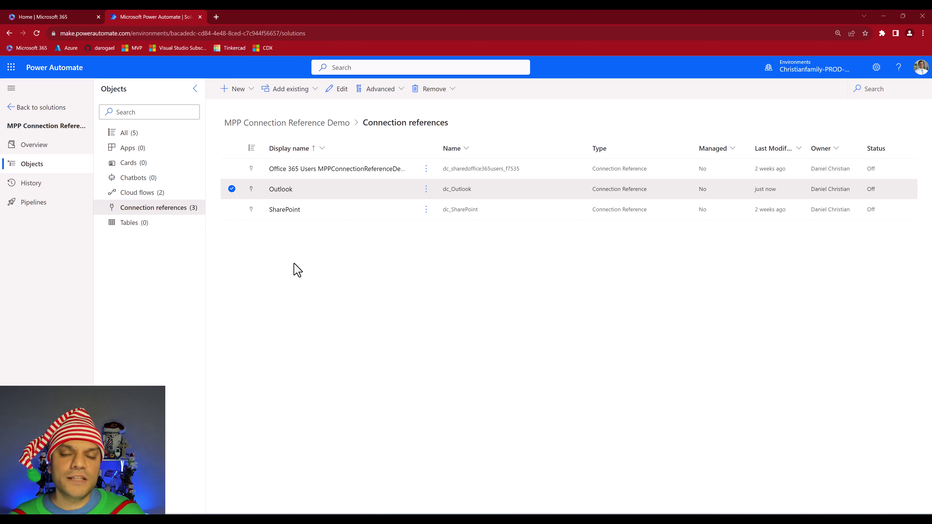
Reopen the "Demo to update single connection" flow for editing and check the connection reference used by "Send an email (V2)" under If yes.
left_click(165, 192)
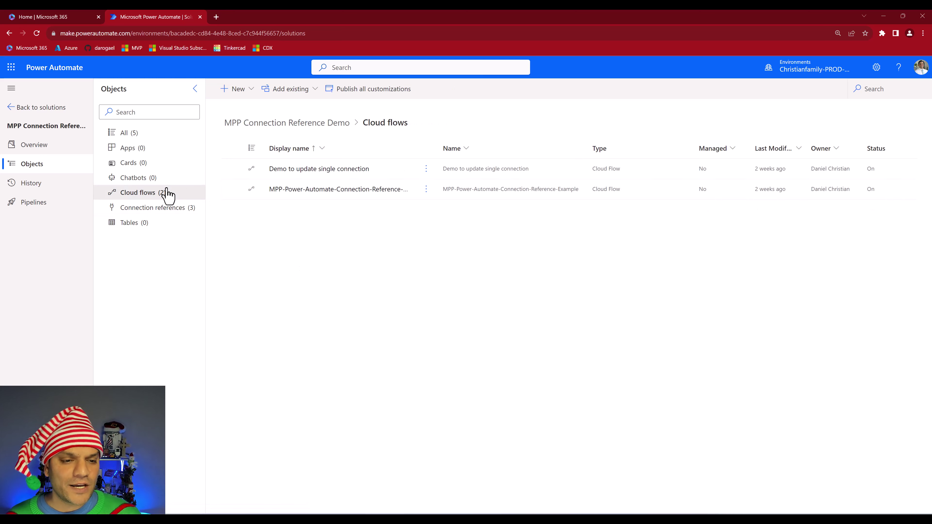
left_click(337, 169)
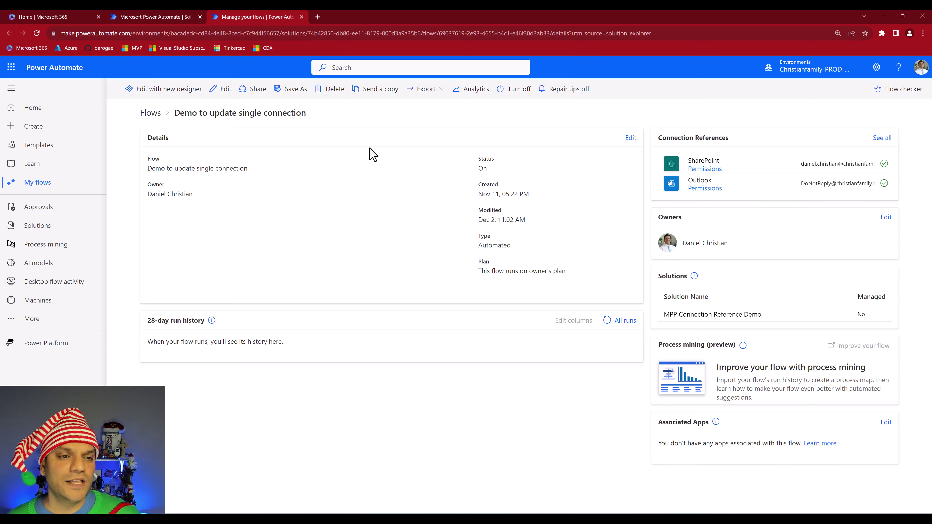
left_click(224, 90)
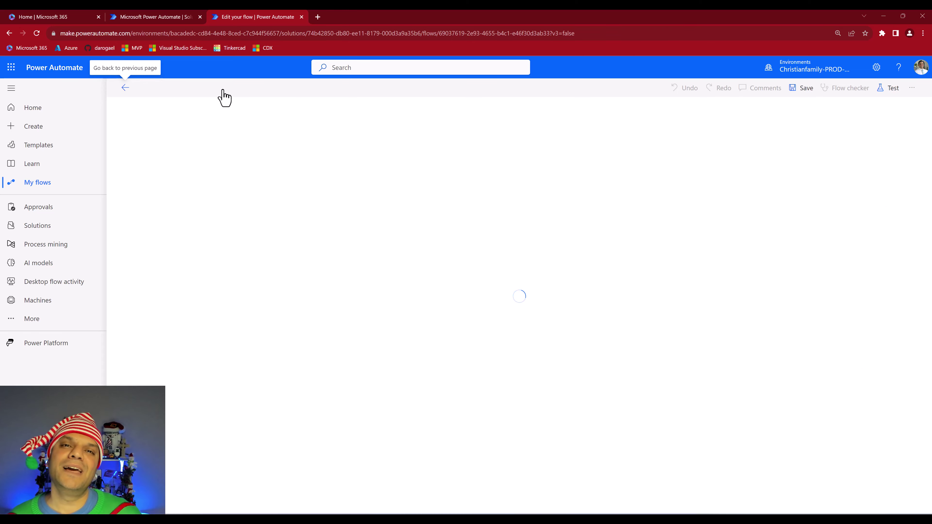
left_click(572, 162)
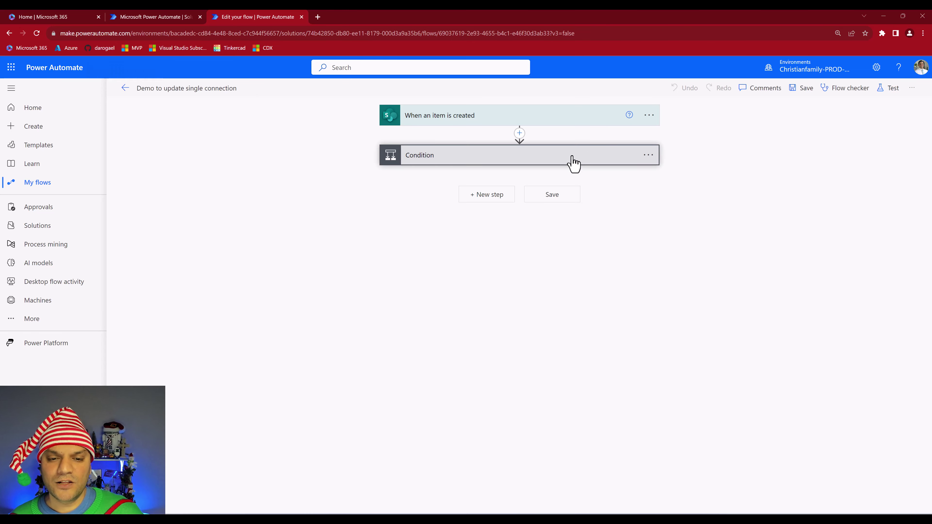
left_click(499, 353)
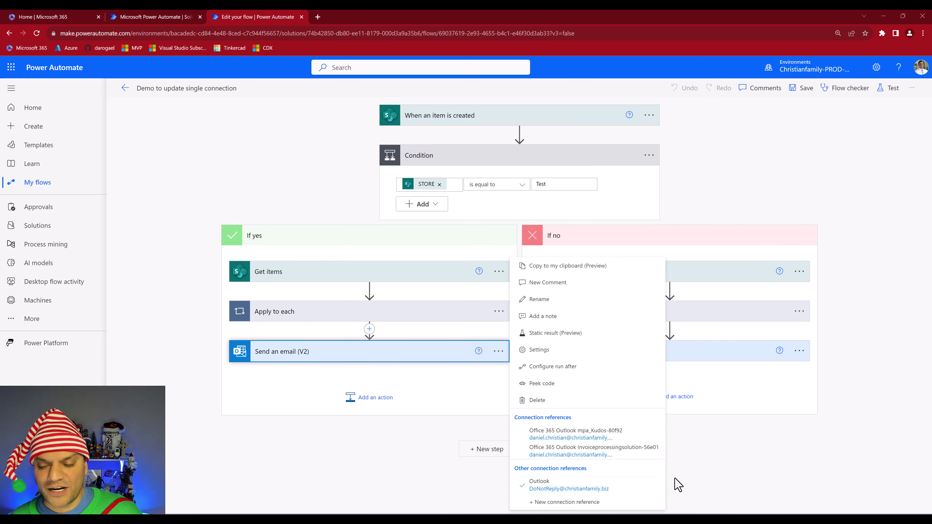
left_click(685, 483)
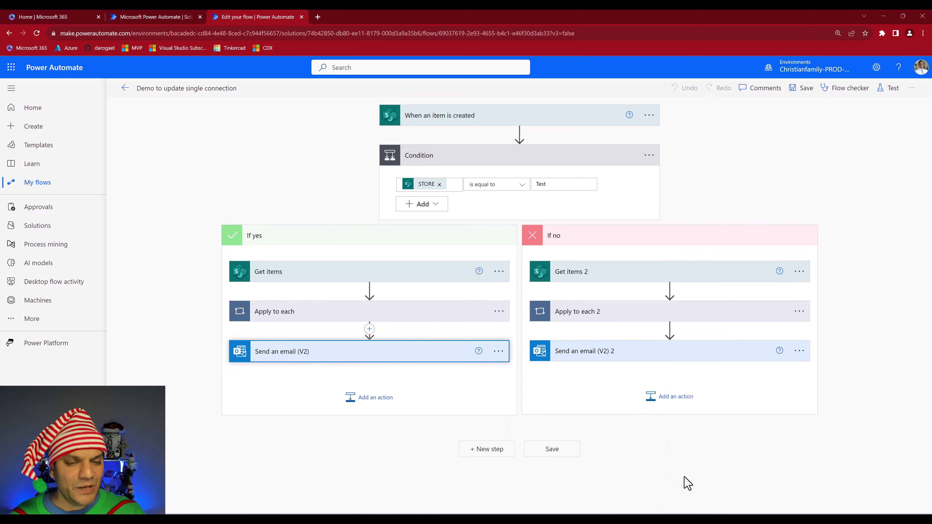